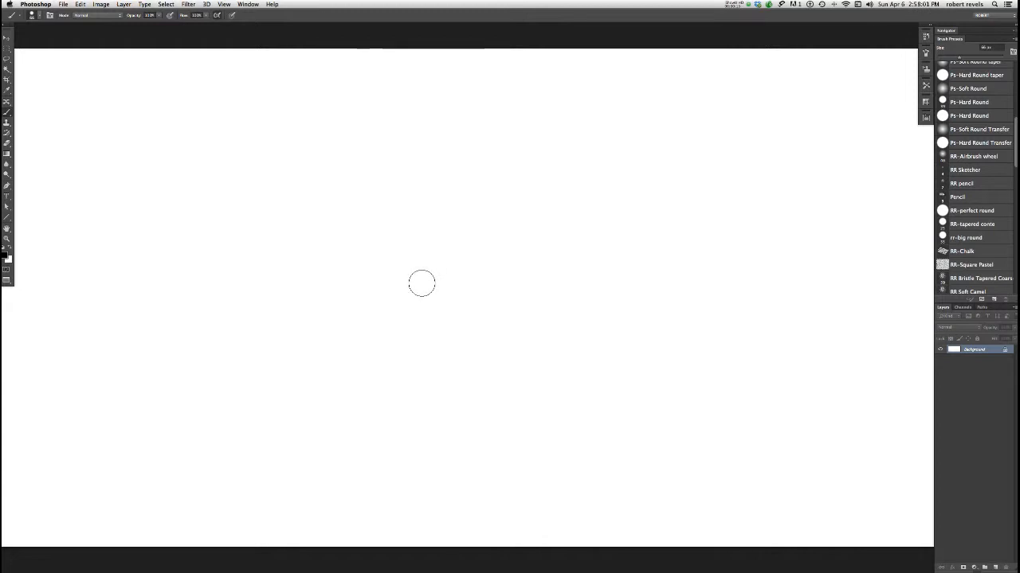
Step: Paint a black zigzag scribble across the middle of the blank canvas with the Brush
{"action": "mouse_move", "coordinate": [352, 217]}
{"action": "left_mouse_down"}
{"action": "mouse_move", "coordinate": [342, 273]}
{"action": "mouse_move", "coordinate": [375, 275]}
{"action": "mouse_move", "coordinate": [451, 194]}
{"action": "mouse_move", "coordinate": [489, 319]}
{"action": "mouse_move", "coordinate": [355, 291]}
{"action": "mouse_move", "coordinate": [589, 259]}
{"action": "left_mouse_up"}
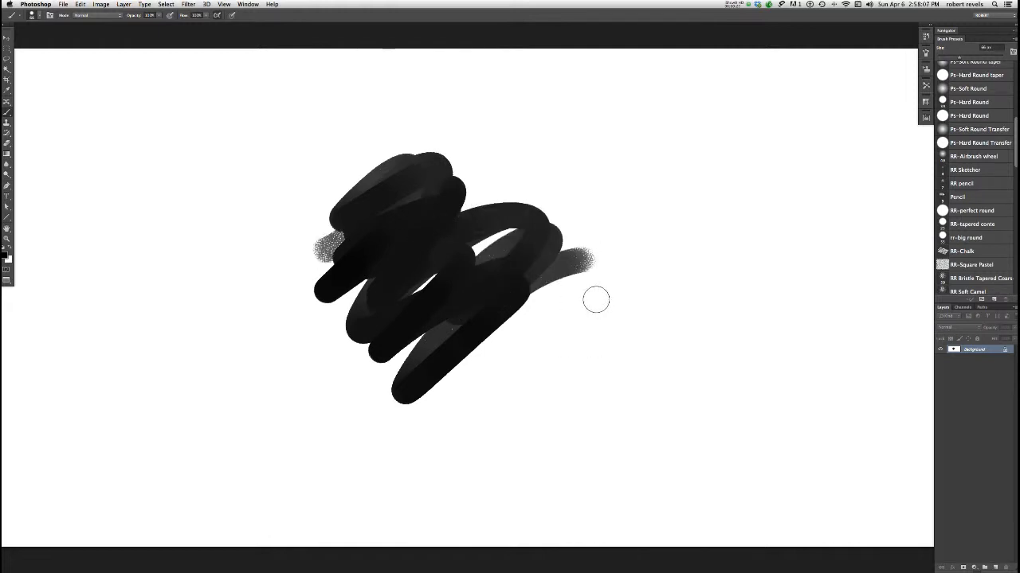
Step: Lasso an irregular area to the right of the scribble and paint it black with the Brush
{"action": "left_click", "coordinate": [7, 58]}
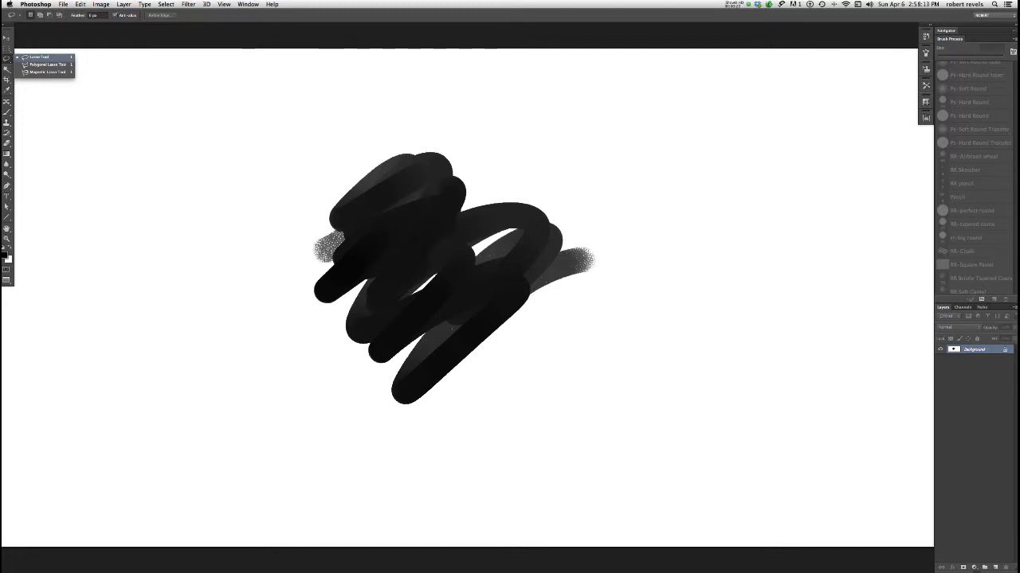
{"action": "left_click", "coordinate": [39, 57]}
{"action": "mouse_move", "coordinate": [638, 148]}
{"action": "left_mouse_down"}
{"action": "mouse_move", "coordinate": [592, 185]}
{"action": "mouse_move", "coordinate": [560, 306]}
{"action": "mouse_move", "coordinate": [732, 313]}
{"action": "mouse_move", "coordinate": [761, 189]}
{"action": "mouse_move", "coordinate": [661, 121]}
{"action": "mouse_move", "coordinate": [651, 128]}
{"action": "left_mouse_up"}
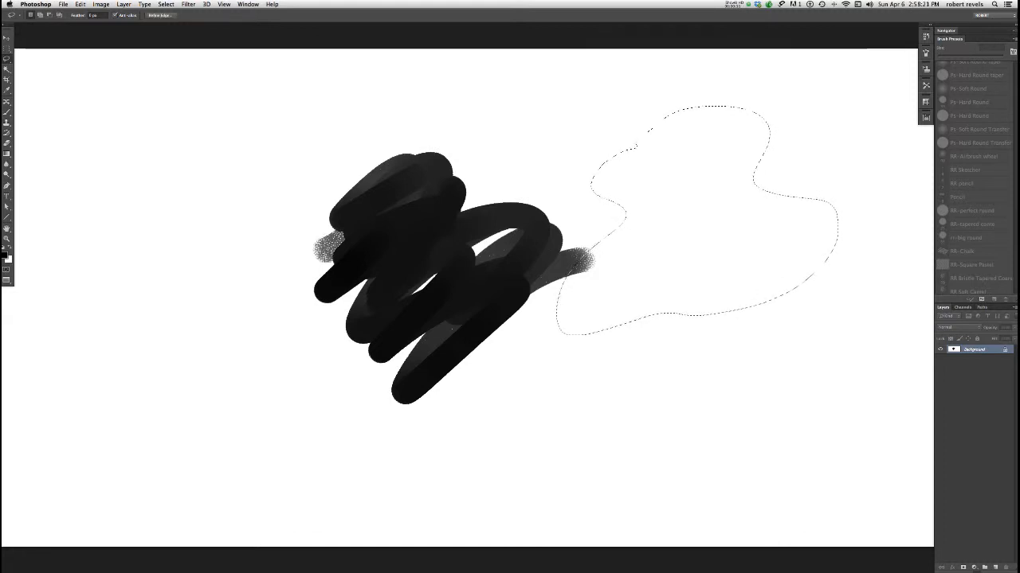
{"action": "key", "text": "b"}
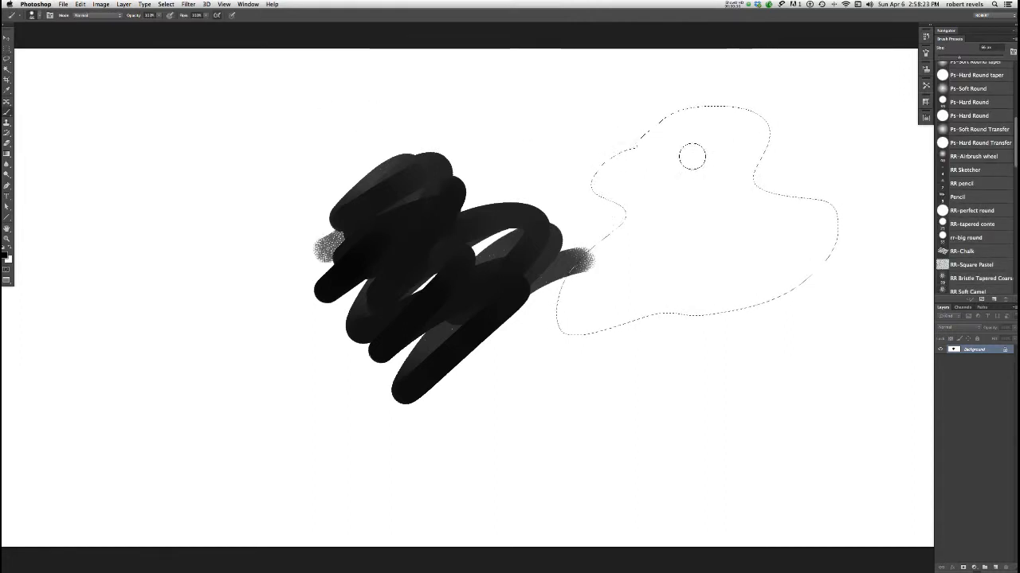
{"action": "mouse_move", "coordinate": [727, 201]}
{"action": "left_mouse_down"}
{"action": "mouse_move", "coordinate": [762, 200]}
{"action": "mouse_move", "coordinate": [775, 186]}
{"action": "mouse_move", "coordinate": [724, 206]}
{"action": "mouse_move", "coordinate": [763, 141]}
{"action": "mouse_move", "coordinate": [738, 103]}
{"action": "mouse_move", "coordinate": [666, 121]}
{"action": "mouse_move", "coordinate": [624, 148]}
{"action": "mouse_move", "coordinate": [605, 177]}
{"action": "mouse_move", "coordinate": [636, 177]}
{"action": "mouse_move", "coordinate": [610, 236]}
{"action": "mouse_move", "coordinate": [615, 259]}
{"action": "mouse_move", "coordinate": [552, 318]}
{"action": "mouse_move", "coordinate": [564, 338]}
{"action": "mouse_move", "coordinate": [683, 309]}
{"action": "mouse_move", "coordinate": [787, 303]}
{"action": "mouse_move", "coordinate": [816, 217]}
{"action": "mouse_move", "coordinate": [630, 165]}
{"action": "mouse_move", "coordinate": [721, 123]}
{"action": "mouse_move", "coordinate": [696, 190]}
{"action": "mouse_move", "coordinate": [615, 283]}
{"action": "mouse_move", "coordinate": [691, 295]}
{"action": "mouse_move", "coordinate": [701, 292]}
{"action": "mouse_move", "coordinate": [681, 272]}
{"action": "mouse_move", "coordinate": [664, 286]}
{"action": "mouse_move", "coordinate": [753, 301]}
{"action": "left_mouse_up"}
{"action": "mouse_move", "coordinate": [614, 314]}
{"action": "left_mouse_down"}
{"action": "mouse_move", "coordinate": [677, 309]}
{"action": "mouse_move", "coordinate": [710, 283]}
{"action": "mouse_move", "coordinate": [708, 295]}
{"action": "mouse_move", "coordinate": [595, 311]}
{"action": "mouse_move", "coordinate": [628, 271]}
{"action": "mouse_move", "coordinate": [615, 325]}
{"action": "left_mouse_up"}
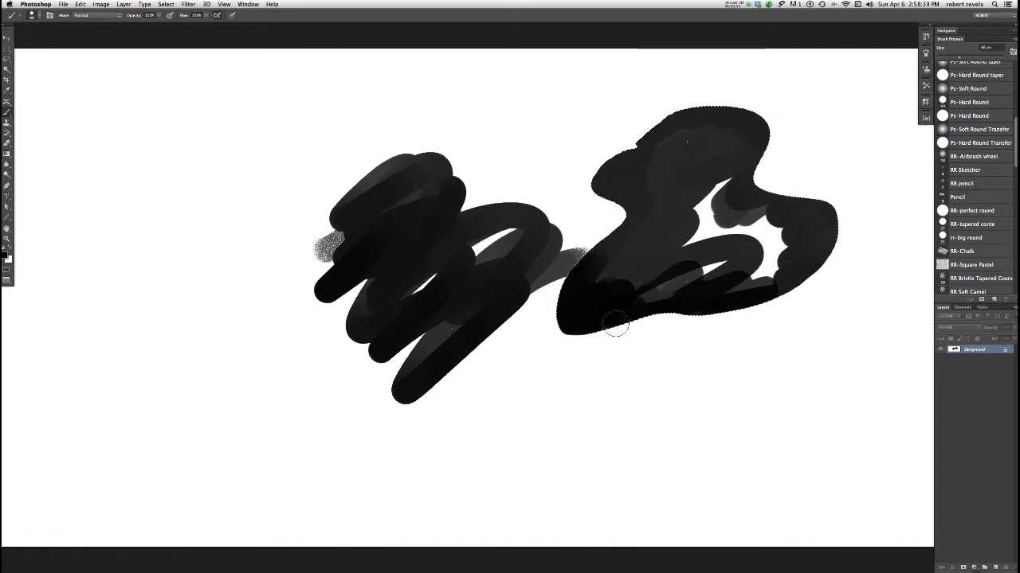
Step: Try lightening the painted selection with a Curves adjustment and discard it
{"action": "key", "text": "alt+super+m"}
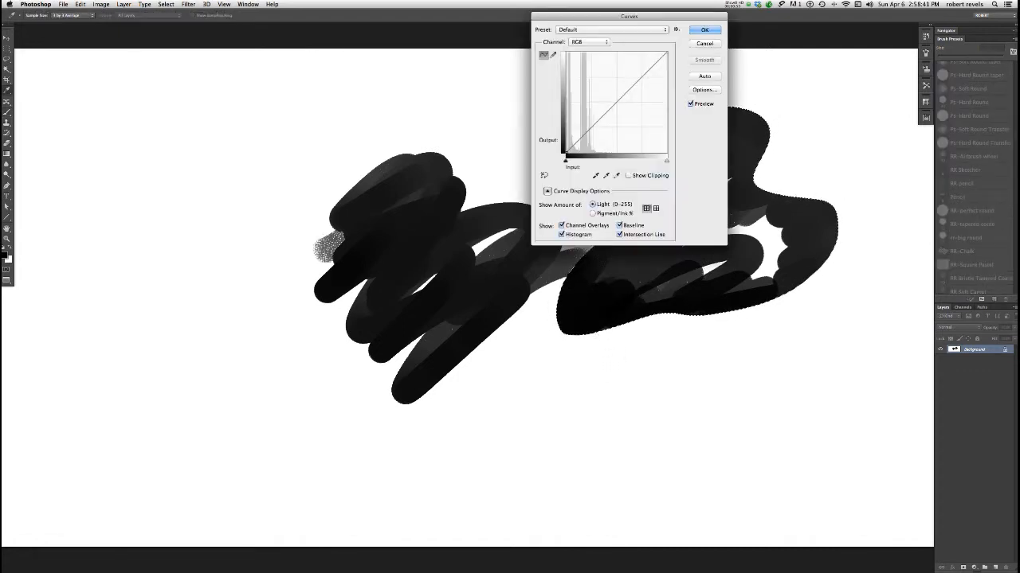
{"action": "left_click_drag", "start_coordinate": [609, 121], "coordinate": [592, 84]}
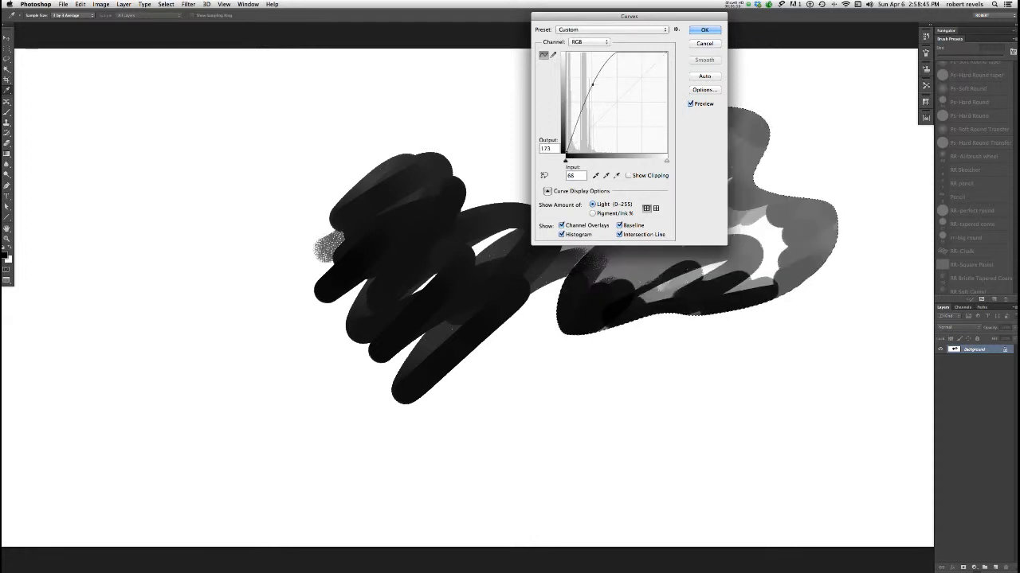
{"action": "left_click_drag", "start_coordinate": [630, 16], "coordinate": [545, 44]}
{"action": "mouse_move", "coordinate": [509, 112]}
{"action": "left_mouse_down"}
{"action": "mouse_move", "coordinate": [530, 141]}
{"action": "mouse_move", "coordinate": [507, 108]}
{"action": "left_mouse_up"}
{"action": "left_click", "coordinate": [621, 71]}
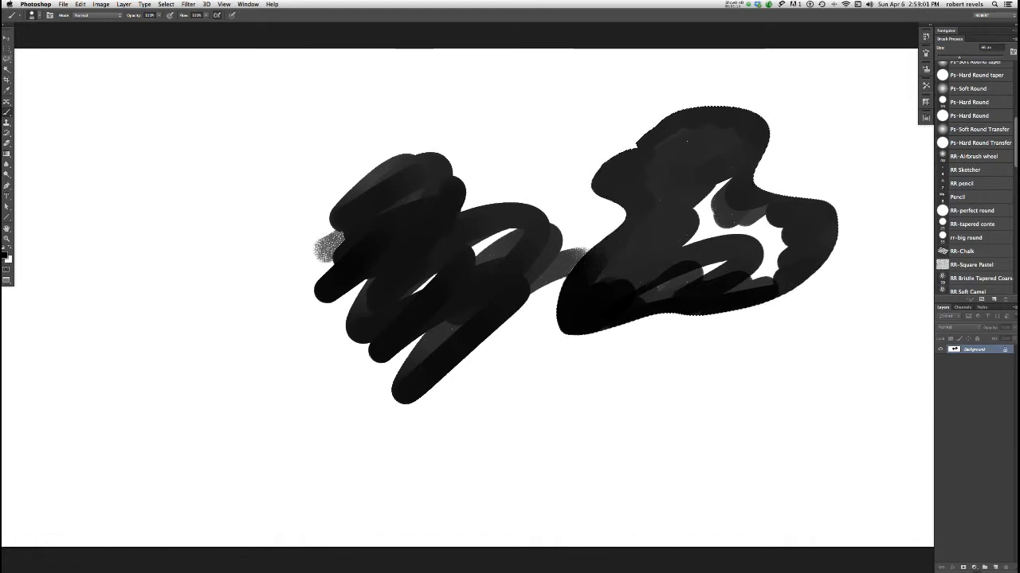
Step: Lasso an irregular area to the left of the scribble and save the selection as an alpha channel
{"action": "key", "text": "l"}
{"action": "mouse_move", "coordinate": [143, 149]}
{"action": "left_mouse_down"}
{"action": "mouse_move", "coordinate": [126, 185]}
{"action": "mouse_move", "coordinate": [183, 318]}
{"action": "mouse_move", "coordinate": [291, 90]}
{"action": "mouse_move", "coordinate": [148, 131]}
{"action": "left_mouse_up"}
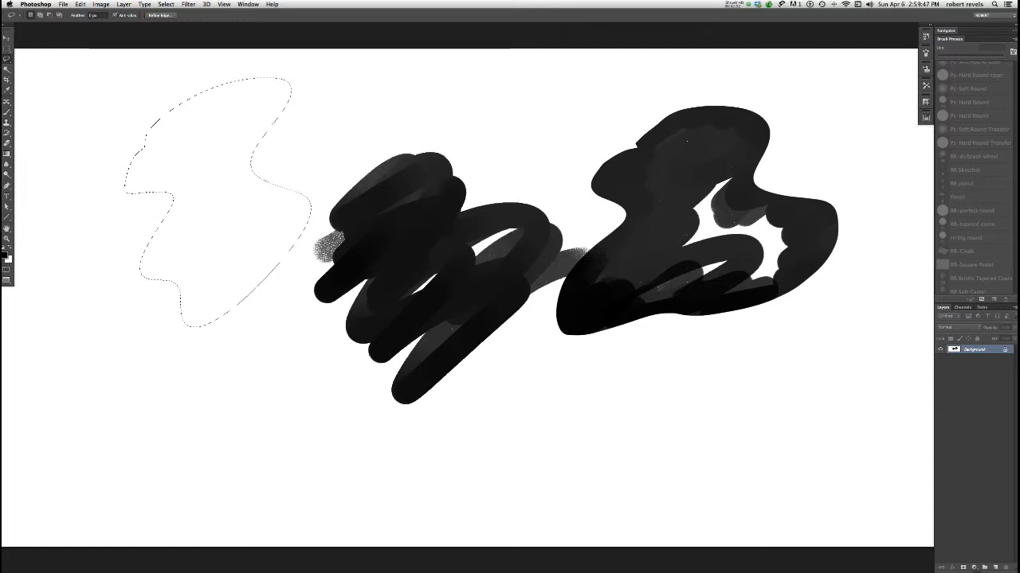
{"action": "left_click", "coordinate": [962, 307]}
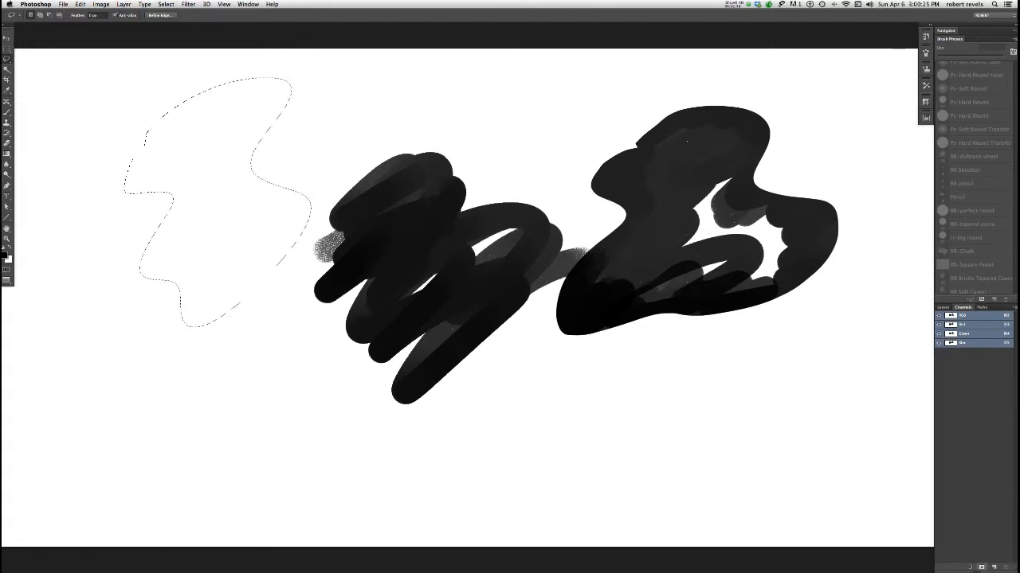
{"action": "left_click", "coordinate": [982, 567]}
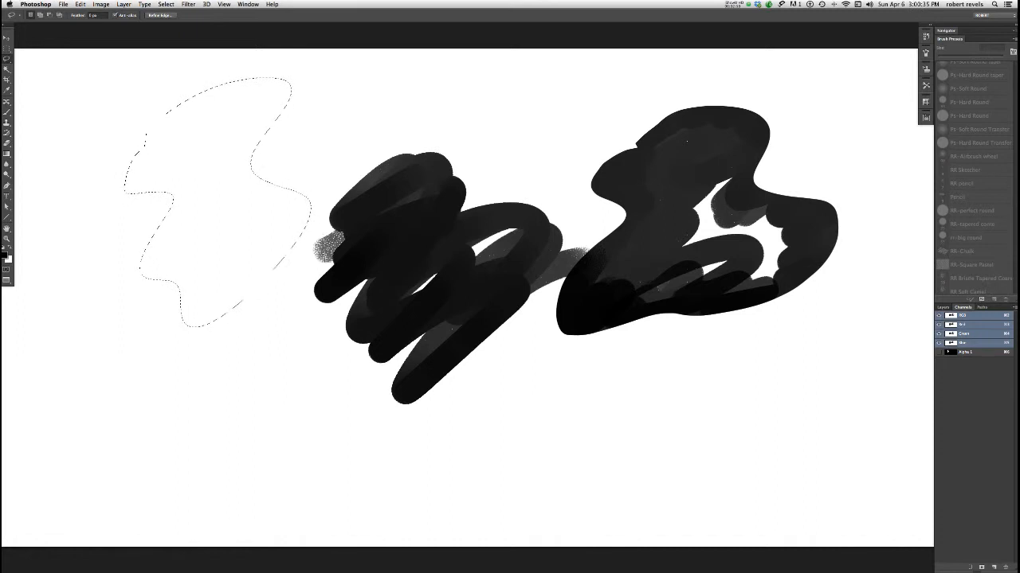
Step: Examine the saved alpha channel in black and white and as a red mask overlay on the image
{"action": "left_click", "coordinate": [965, 352]}
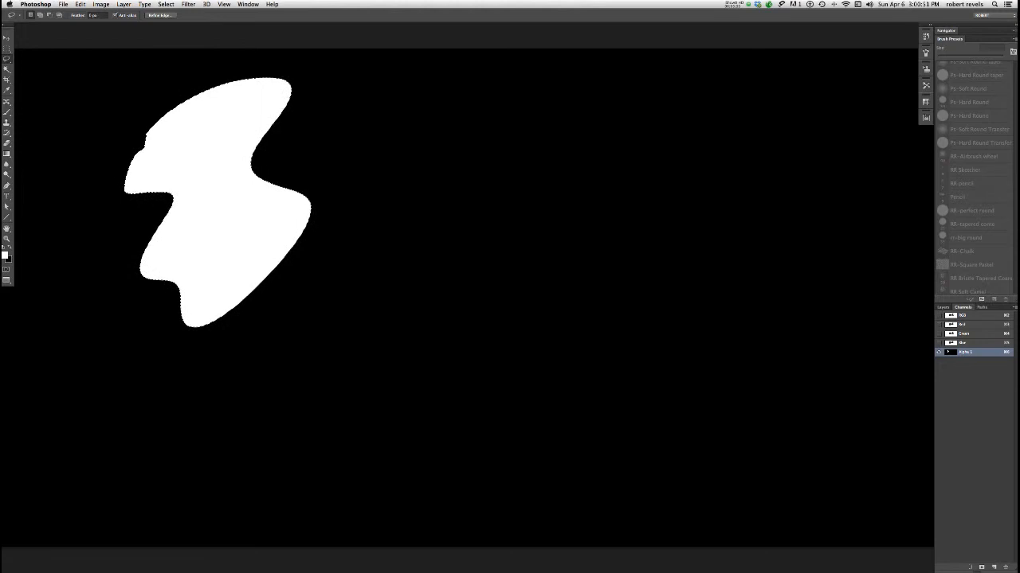
{"action": "key", "text": "grave"}
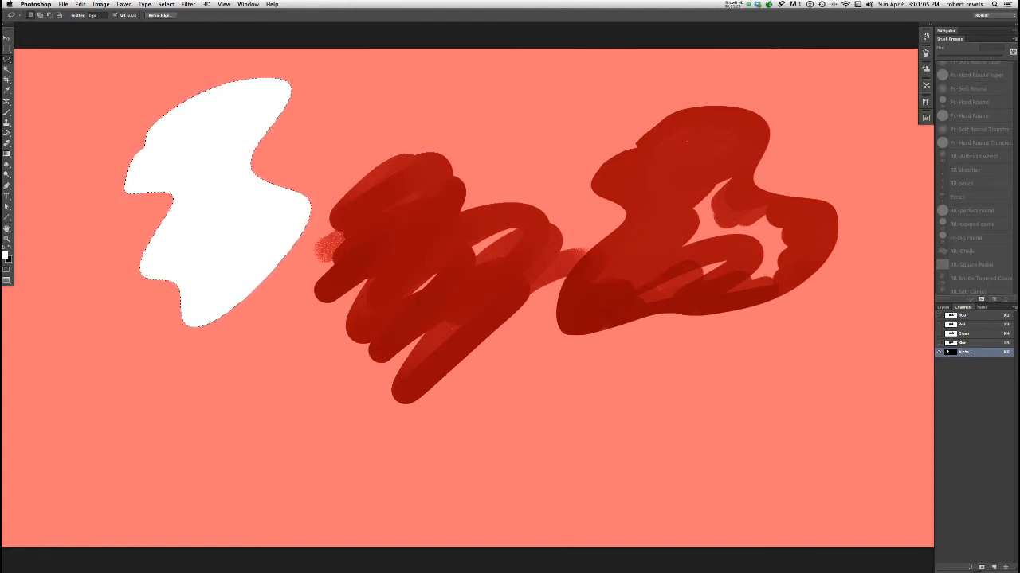
{"action": "key", "text": "grave"}
{"action": "key", "text": "grave"}
{"action": "key", "text": "grave"}
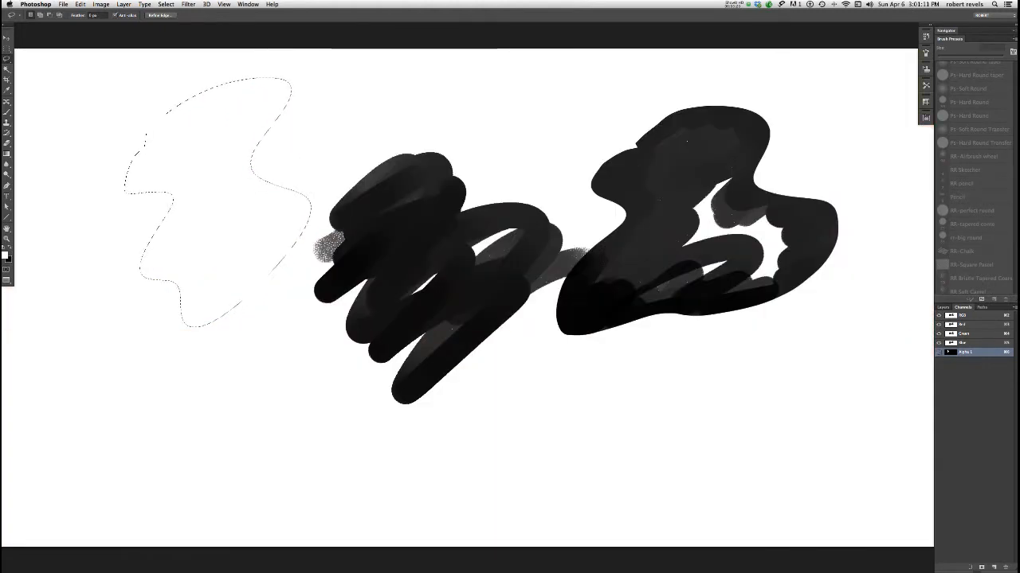
{"action": "key", "text": "grave"}
{"action": "key", "text": "grave"}
{"action": "key", "text": "grave"}
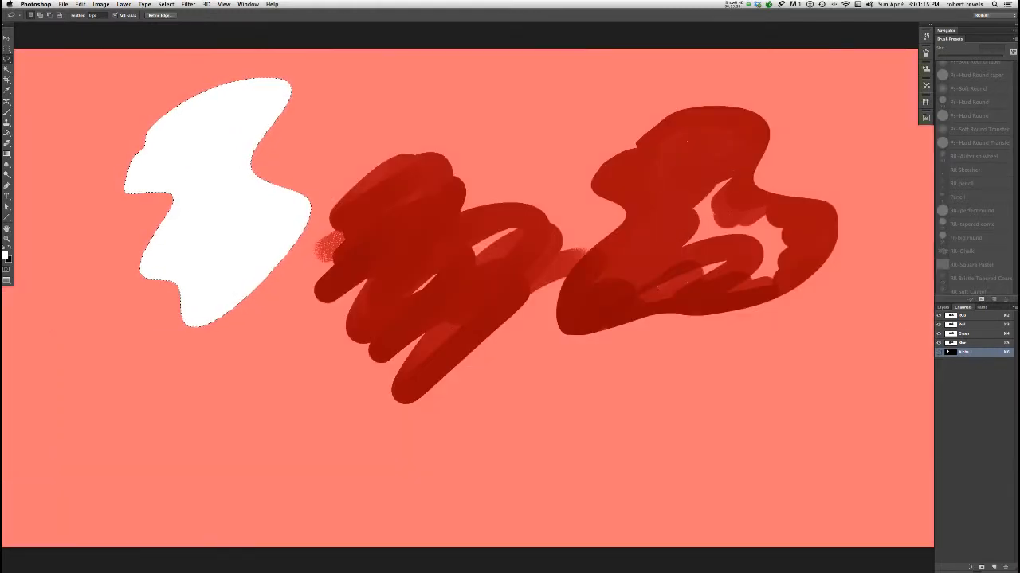
{"action": "left_click", "coordinate": [939, 353]}
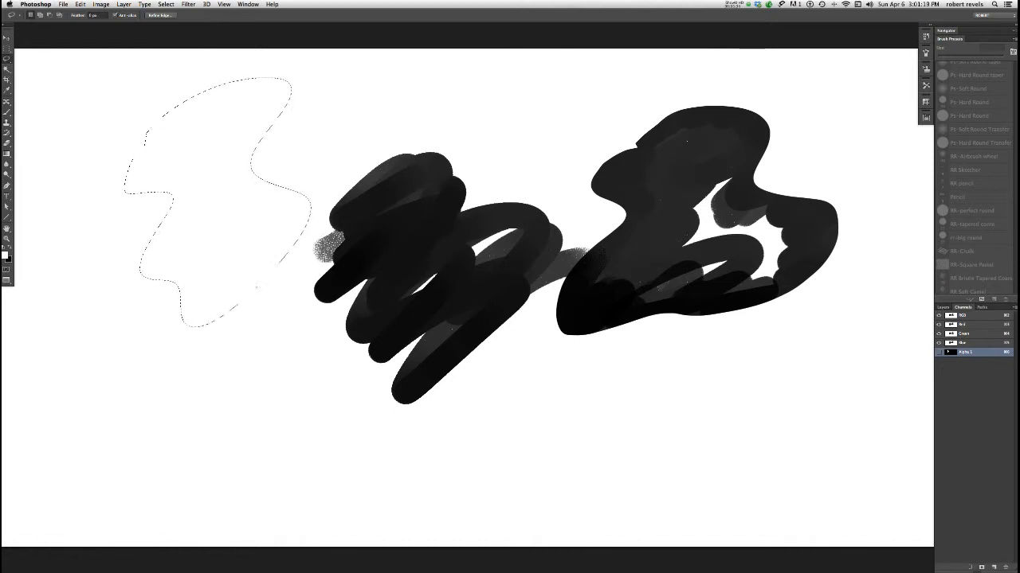
Step: Deselect the lassoed area and locate the Reselect command
{"action": "left_click", "coordinate": [166, 4]}
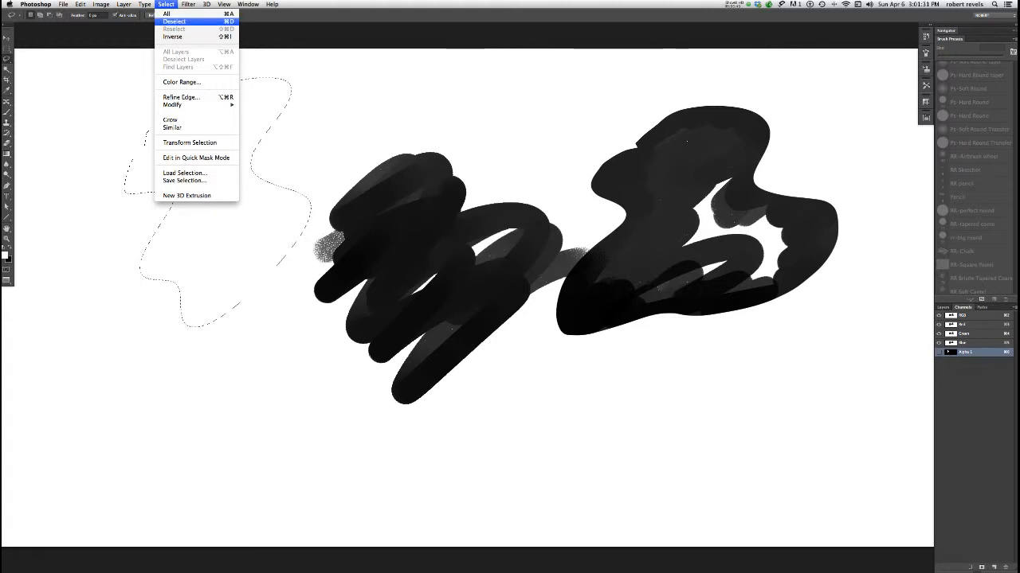
{"action": "left_click", "coordinate": [174, 21]}
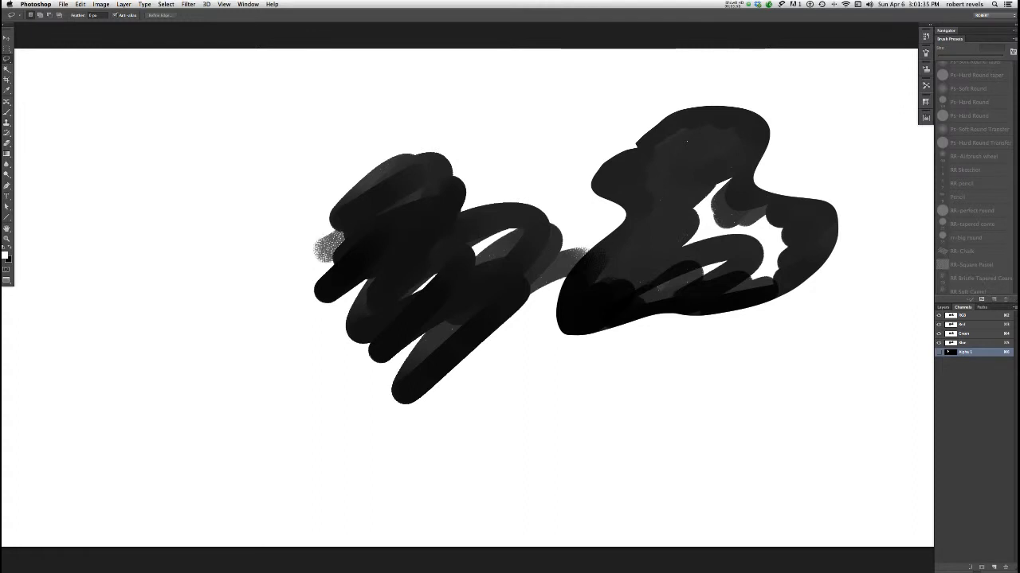
{"action": "left_click", "coordinate": [165, 4]}
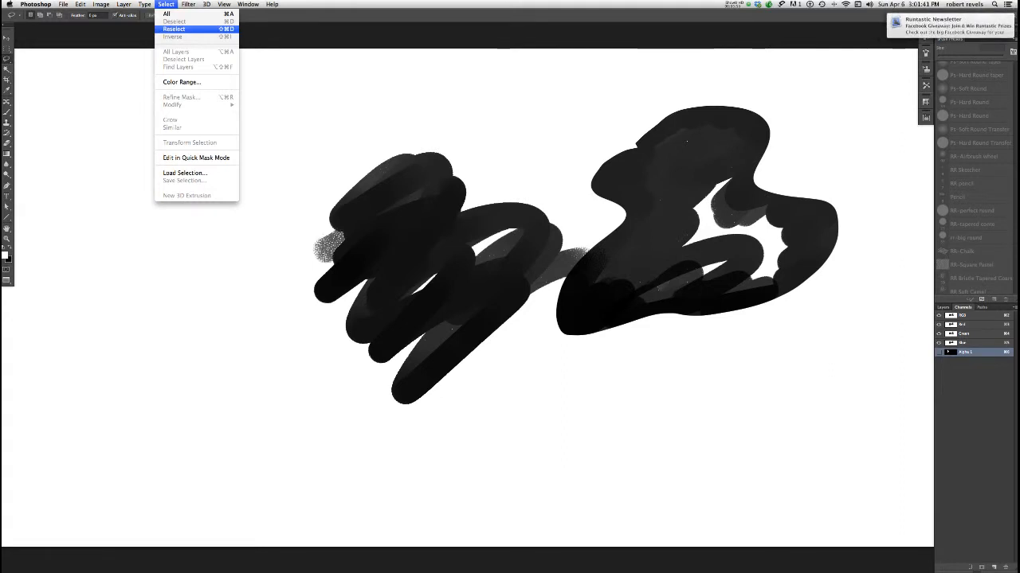
{"action": "left_click", "coordinate": [173, 29]}
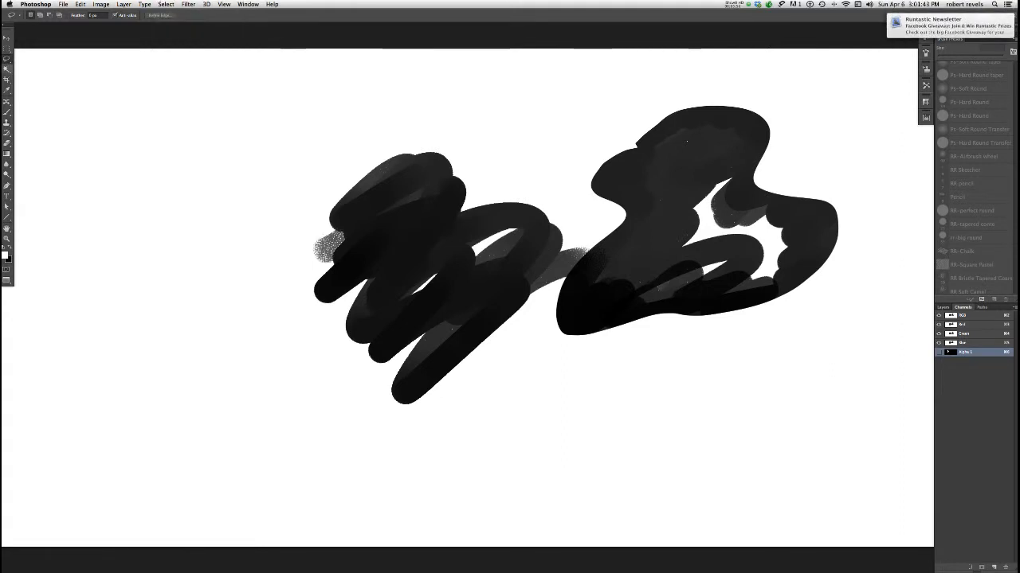
Step: Select a rectangle near the canvas's upper-left corner and paint black strokes inside it on the Background layer
{"action": "left_click", "coordinate": [7, 49]}
{"action": "left_click_drag", "start_coordinate": [71, 80], "coordinate": [213, 189]}
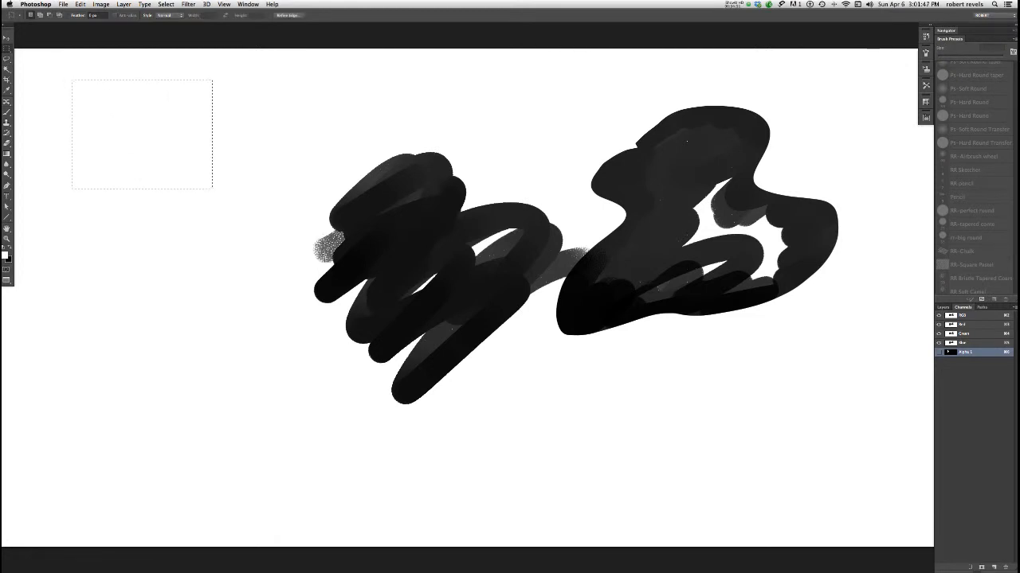
{"action": "key", "text": "b"}
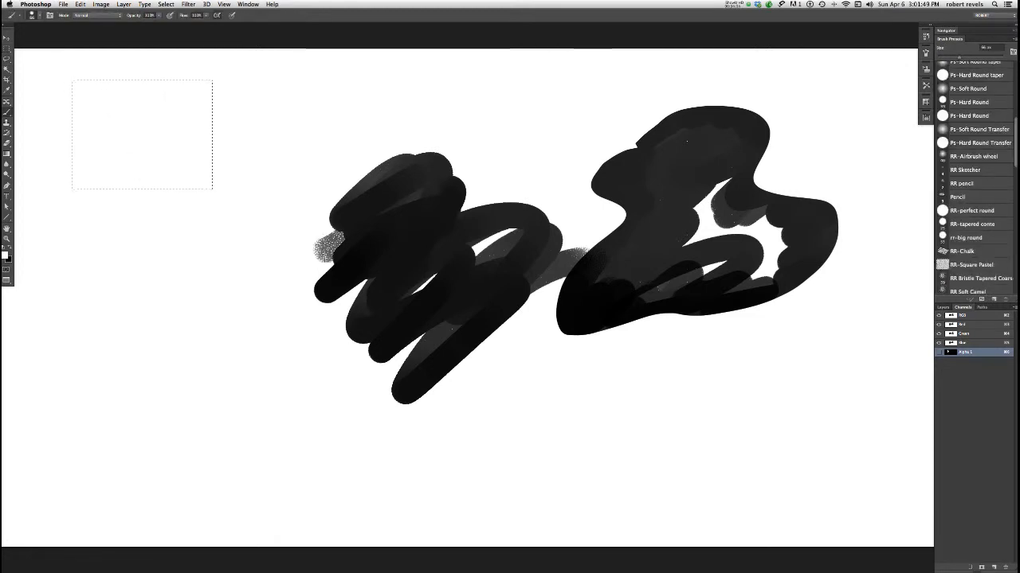
{"action": "left_click", "coordinate": [963, 315]}
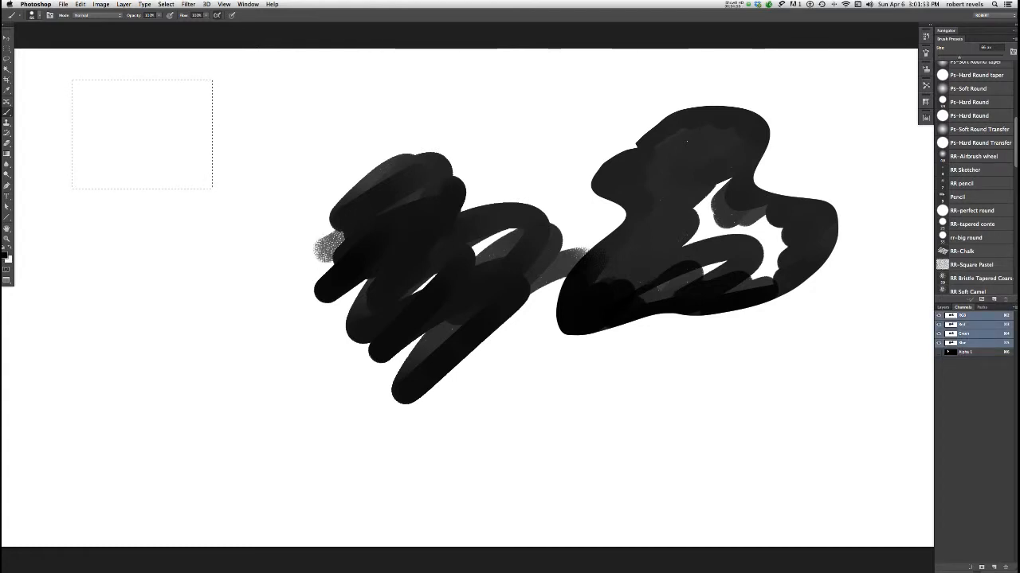
{"action": "left_click", "coordinate": [943, 307]}
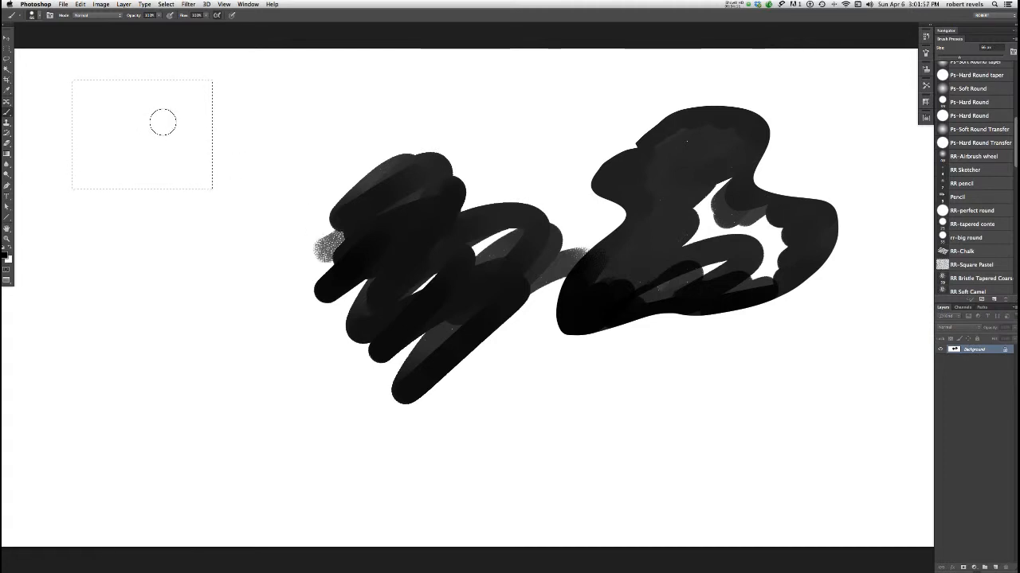
{"action": "mouse_move", "coordinate": [162, 119]}
{"action": "left_mouse_down"}
{"action": "mouse_move", "coordinate": [189, 210]}
{"action": "mouse_move", "coordinate": [154, 101]}
{"action": "mouse_move", "coordinate": [121, 112]}
{"action": "left_mouse_up"}
Step: Select a second rectangle below the first, paint black strokes inside it, and deselect it
{"action": "key", "text": "m"}
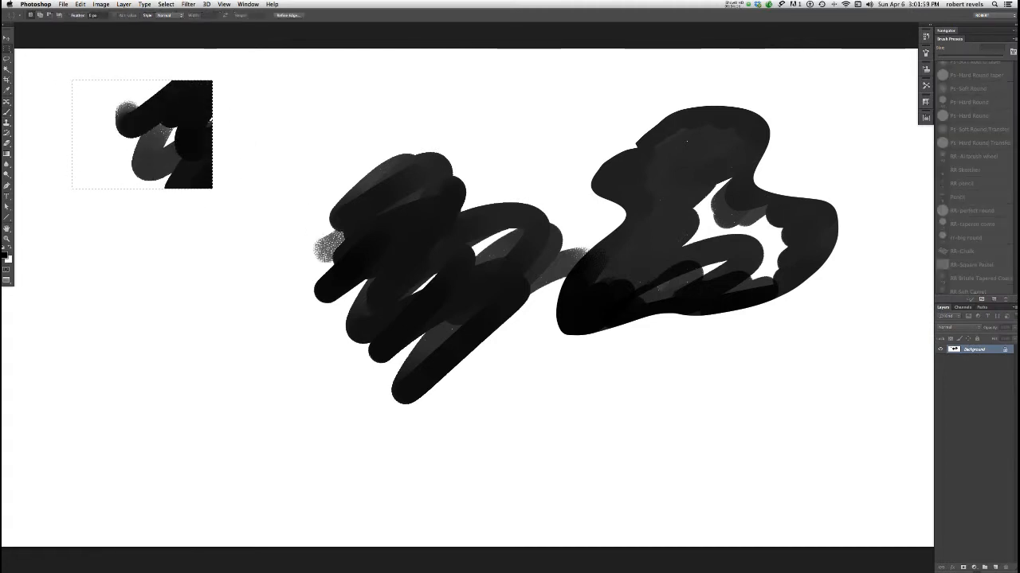
{"action": "left_click_drag", "start_coordinate": [118, 288], "coordinate": [289, 405]}
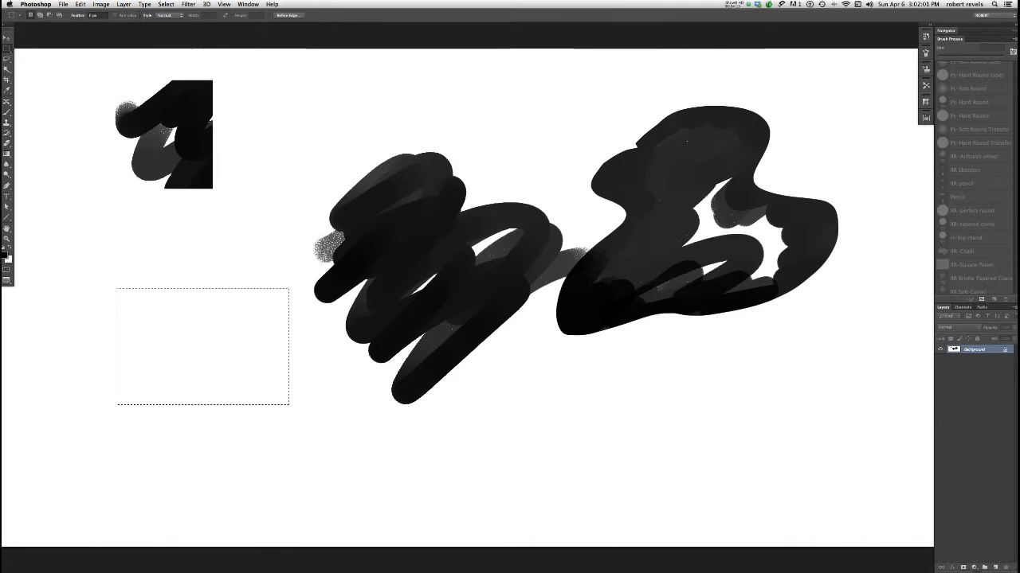
{"action": "key", "text": "b"}
{"action": "mouse_move", "coordinate": [237, 307]}
{"action": "left_mouse_down"}
{"action": "mouse_move", "coordinate": [281, 274]}
{"action": "mouse_move", "coordinate": [271, 395]}
{"action": "mouse_move", "coordinate": [159, 287]}
{"action": "mouse_move", "coordinate": [127, 335]}
{"action": "left_mouse_up"}
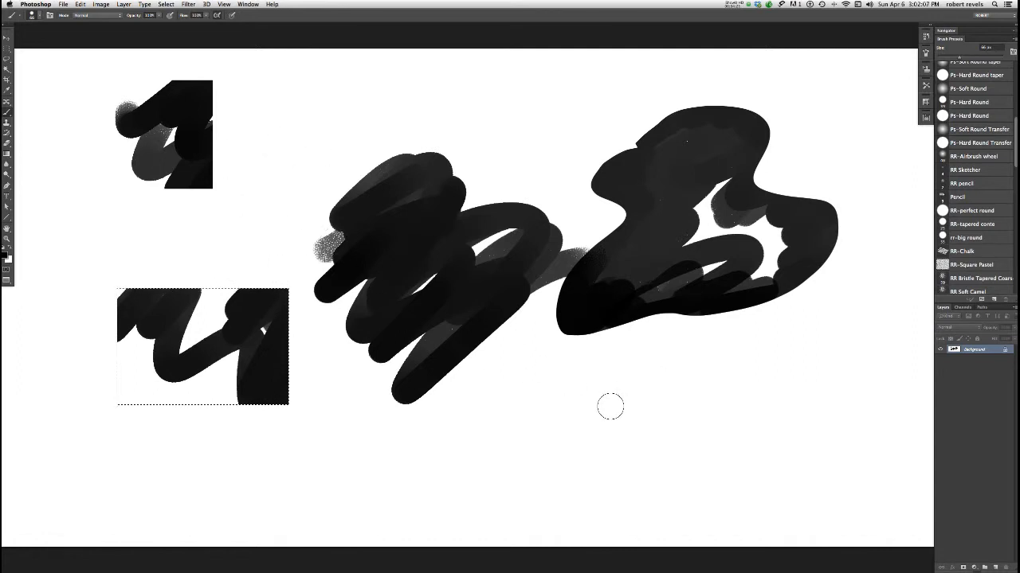
{"action": "key", "text": "super+d"}
Step: Load the saved alpha channel as a selection and paint the area black
{"action": "left_click", "coordinate": [962, 306]}
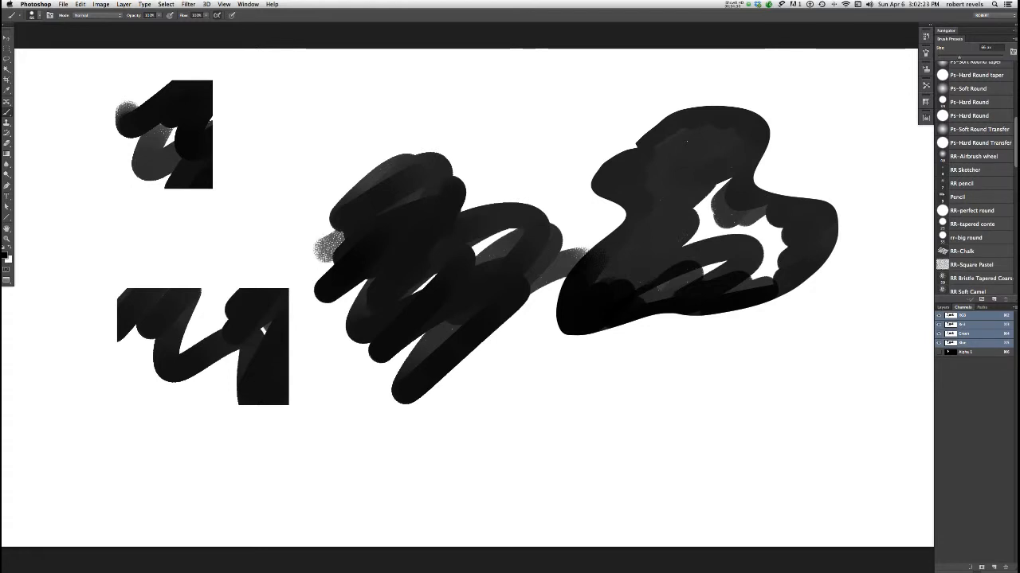
{"action": "key", "text": "super+shift+d"}
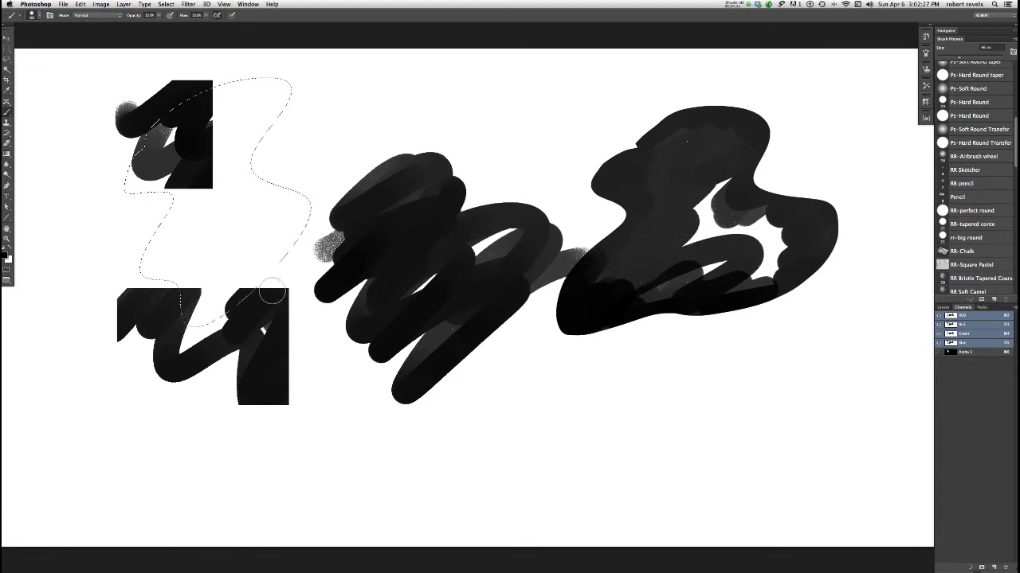
{"action": "mouse_move", "coordinate": [272, 295]}
{"action": "left_mouse_down"}
{"action": "mouse_move", "coordinate": [268, 168]}
{"action": "mouse_move", "coordinate": [251, 121]}
{"action": "mouse_move", "coordinate": [142, 148]}
{"action": "mouse_move", "coordinate": [193, 117]}
{"action": "mouse_move", "coordinate": [90, 228]}
{"action": "mouse_move", "coordinate": [79, 298]}
{"action": "mouse_move", "coordinate": [278, 190]}
{"action": "mouse_move", "coordinate": [333, 194]}
{"action": "mouse_move", "coordinate": [124, 408]}
{"action": "mouse_move", "coordinate": [292, 252]}
{"action": "mouse_move", "coordinate": [299, 176]}
{"action": "mouse_move", "coordinate": [284, 153]}
{"action": "mouse_move", "coordinate": [192, 335]}
{"action": "left_mouse_up"}
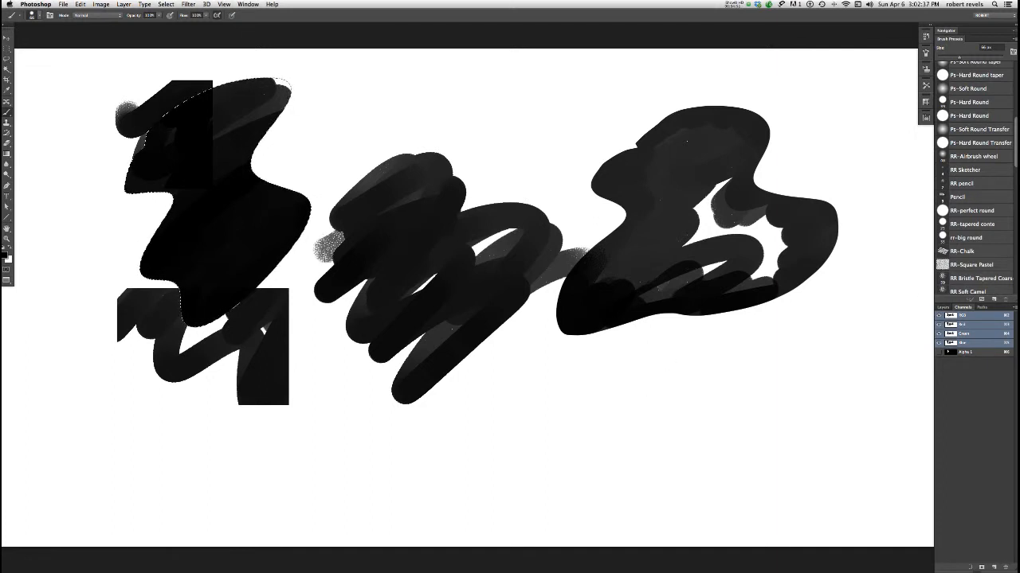
Step: Switch to the ZuluVillage_009.psd document and show its layers
{"action": "left_click", "coordinate": [248, 4]}
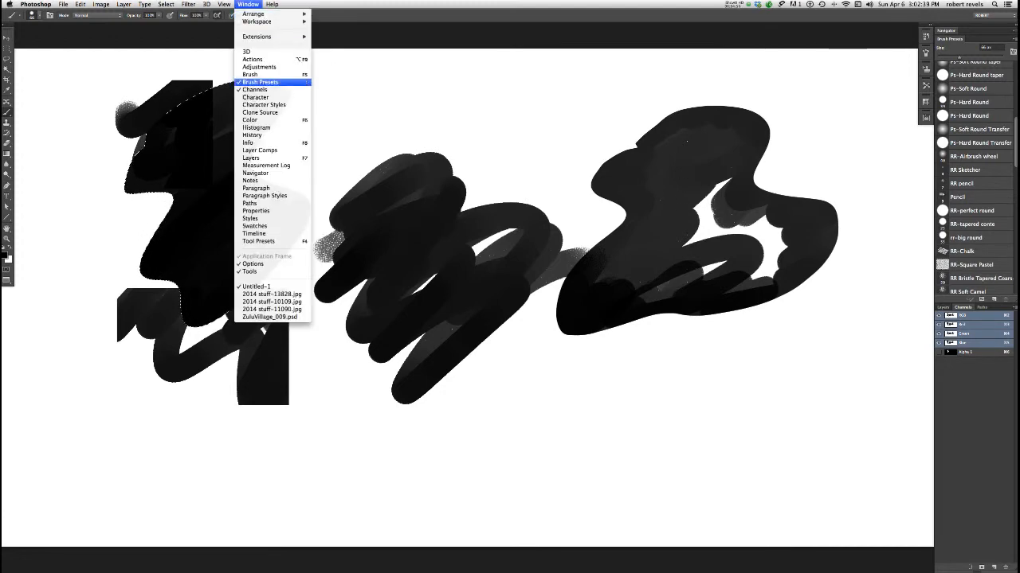
{"action": "left_click", "coordinate": [267, 317]}
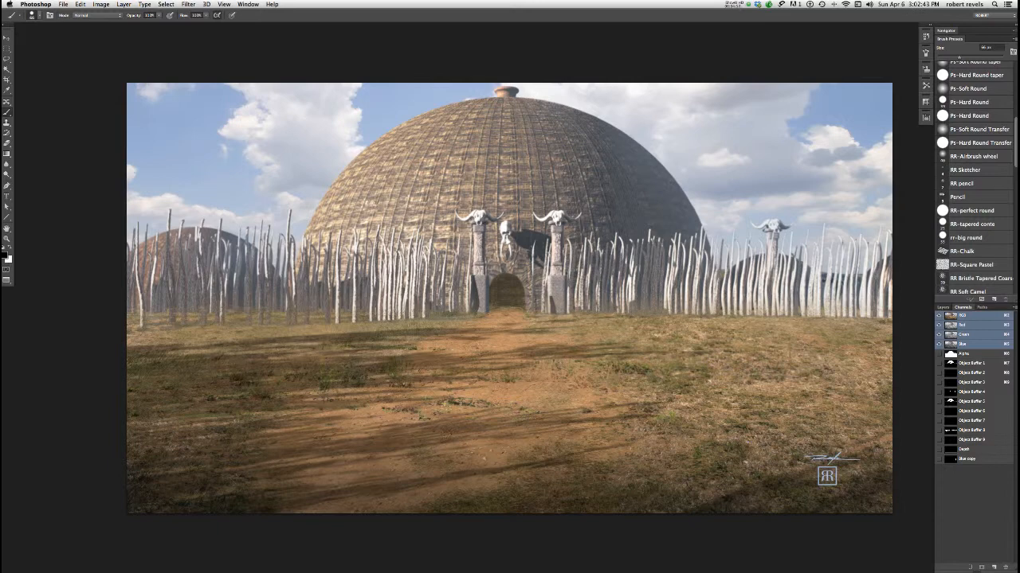
{"action": "left_click", "coordinate": [943, 307]}
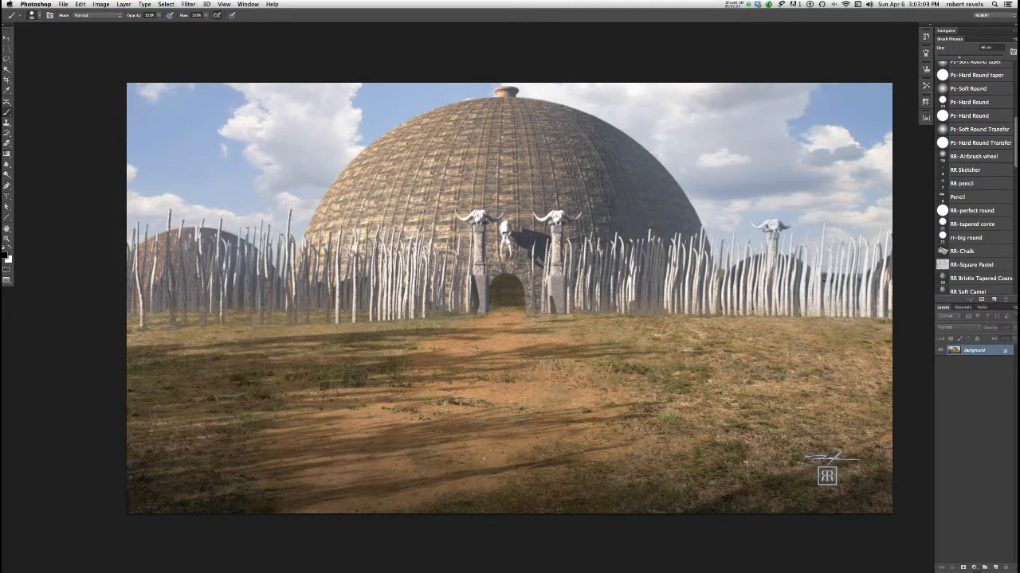
Step: Load the village image's Alpha channel as a selection and paint black strokes across the dome and fence
{"action": "left_click", "coordinate": [962, 306]}
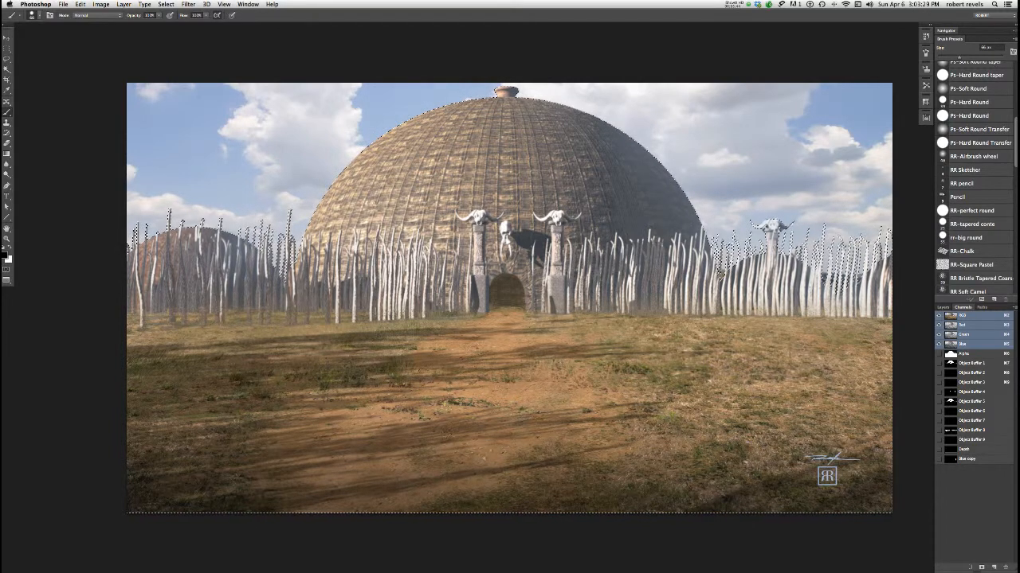
{"action": "mouse_move", "coordinate": [683, 191]}
{"action": "left_mouse_down"}
{"action": "mouse_move", "coordinate": [626, 228]}
{"action": "mouse_move", "coordinate": [606, 283]}
{"action": "mouse_move", "coordinate": [771, 229]}
{"action": "mouse_move", "coordinate": [687, 217]}
{"action": "mouse_move", "coordinate": [446, 127]}
{"action": "mouse_move", "coordinate": [343, 200]}
{"action": "mouse_move", "coordinate": [363, 280]}
{"action": "mouse_move", "coordinate": [717, 104]}
{"action": "mouse_move", "coordinate": [801, 118]}
{"action": "left_mouse_up"}
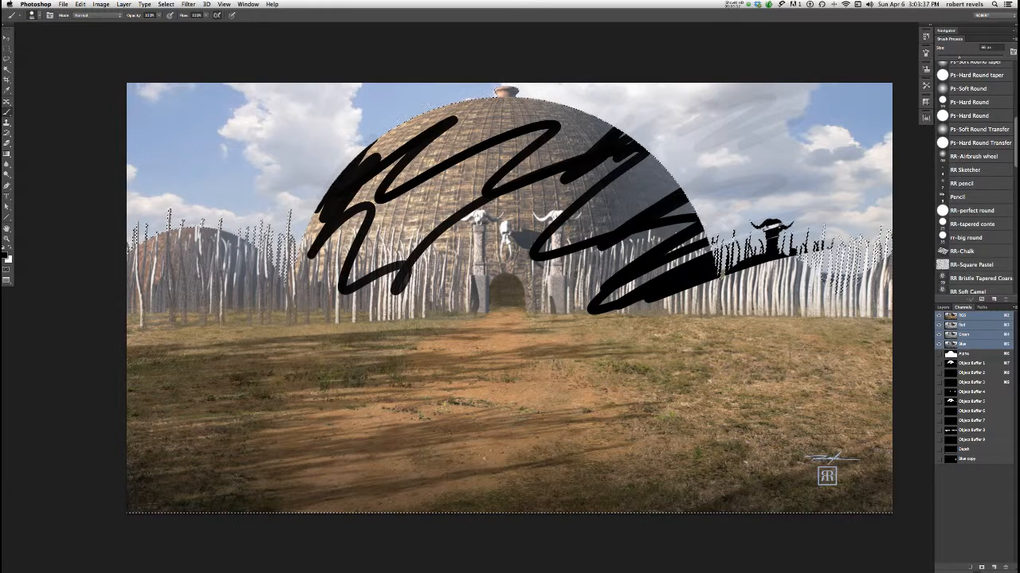
Step: Undo the black strokes across the dome and fence, and paint black on the dome's edge inside the dome selection
{"action": "key", "text": "super+z"}
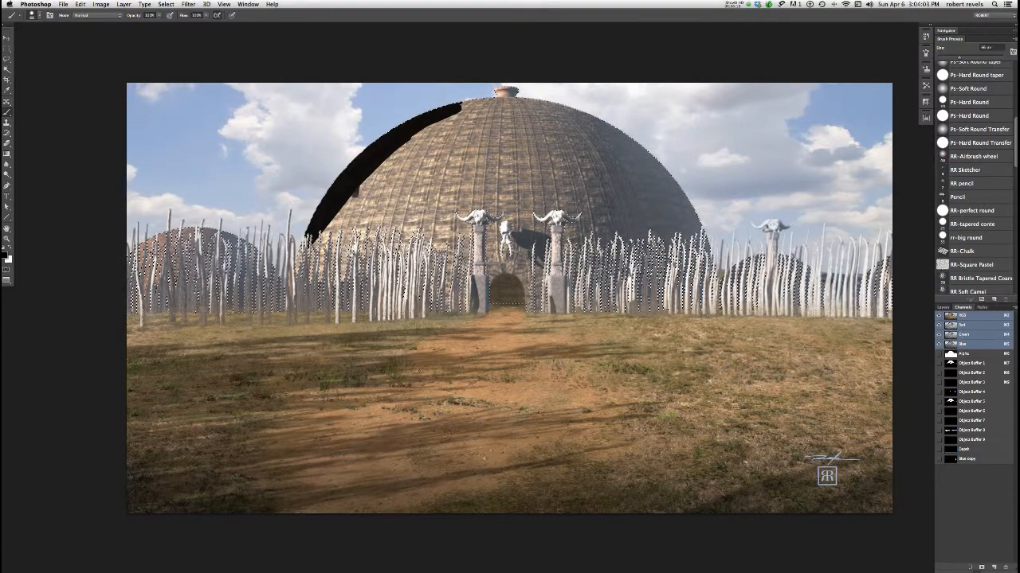
{"action": "left_click_drag", "start_coordinate": [591, 124], "coordinate": [587, 126]}
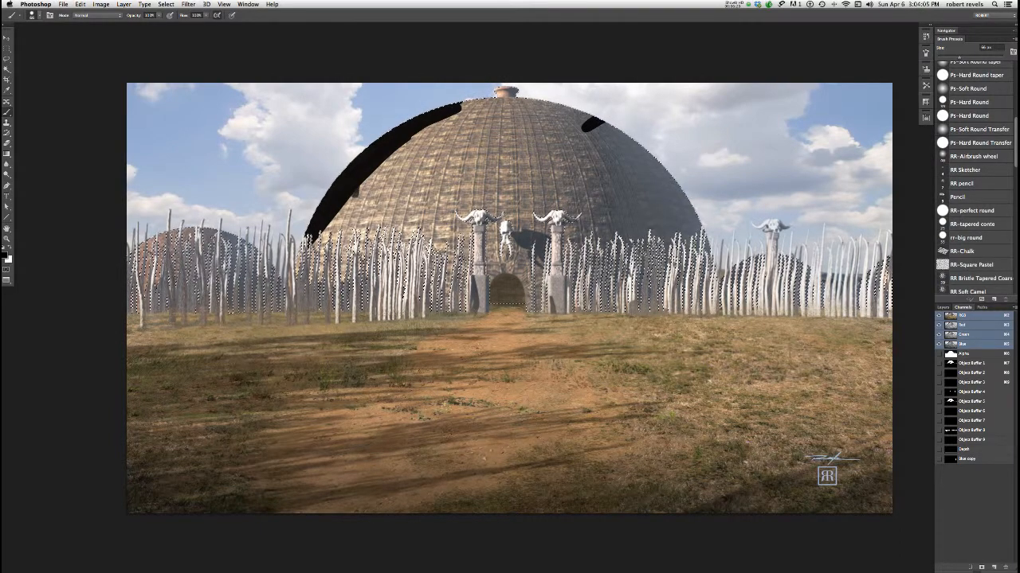
Step: Load the Object Buffer 2, Object Buffer 4, Object Buffer 5 and fence object buffer channels as selections, one after another
{"action": "left_click", "coordinate": [951, 372], "text": "super"}
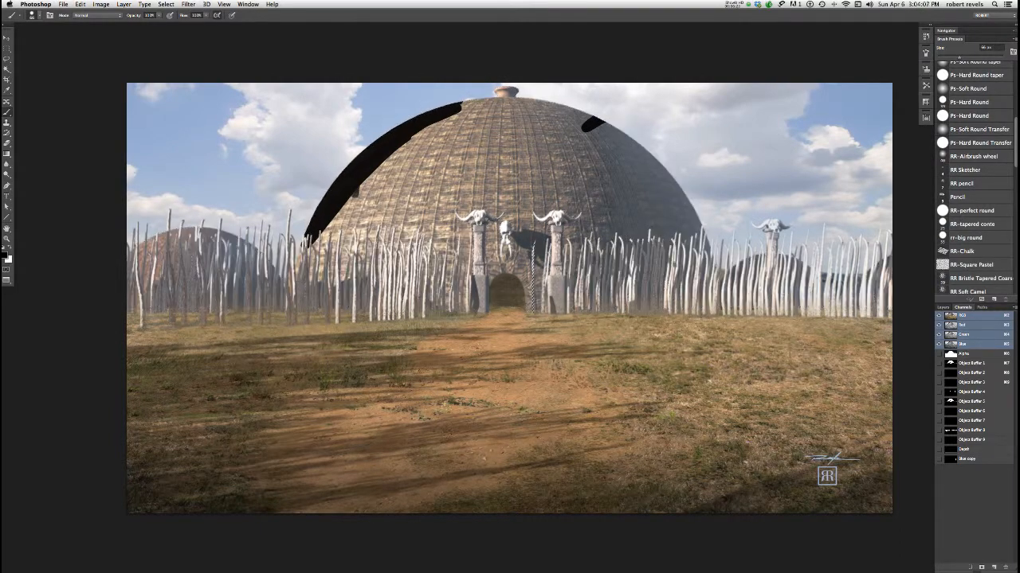
{"action": "left_click", "coordinate": [951, 392], "text": "super"}
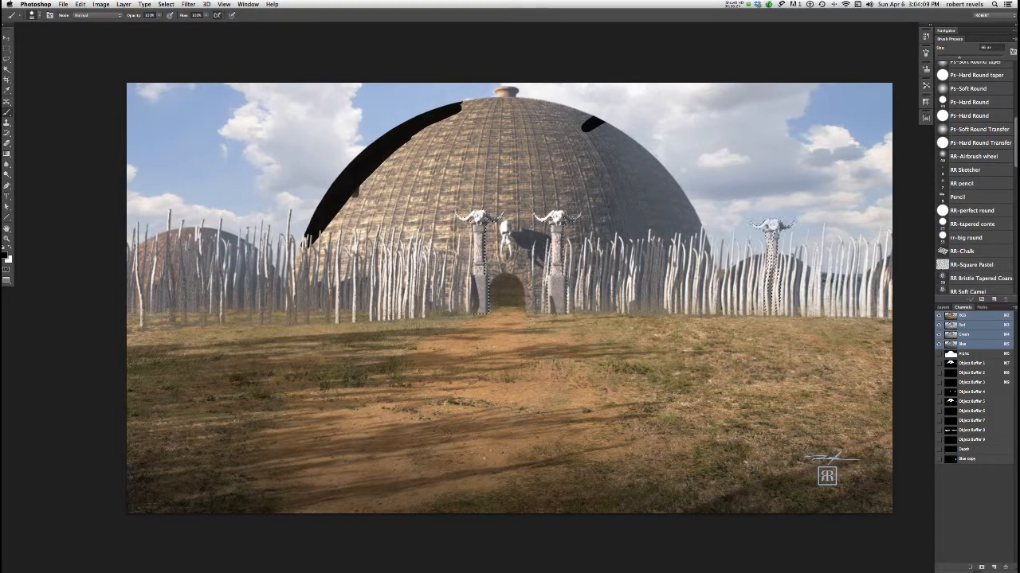
{"action": "left_click", "coordinate": [950, 401], "text": "super"}
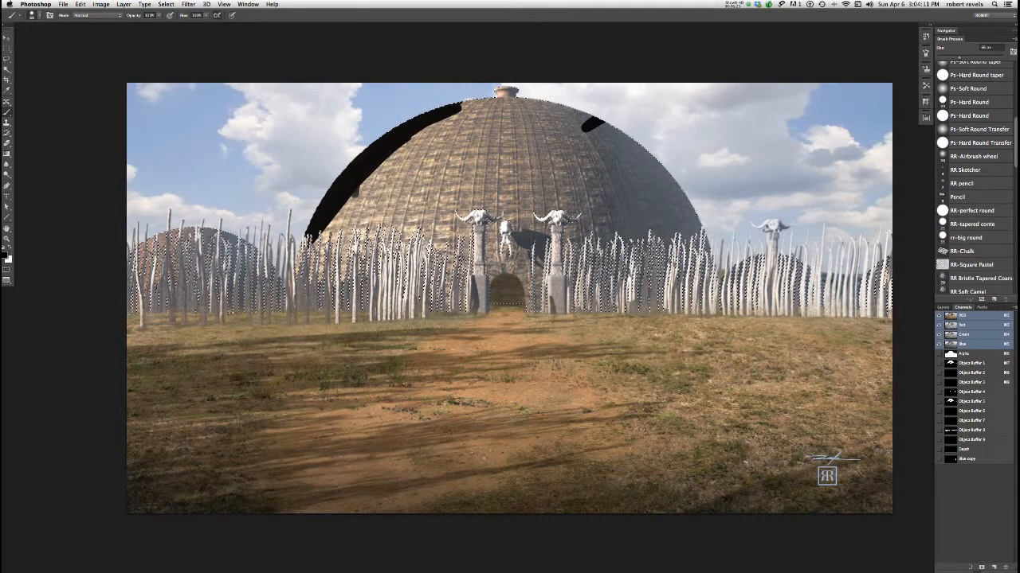
{"action": "left_click", "coordinate": [950, 411], "text": "super"}
{"action": "key", "text": "Return"}
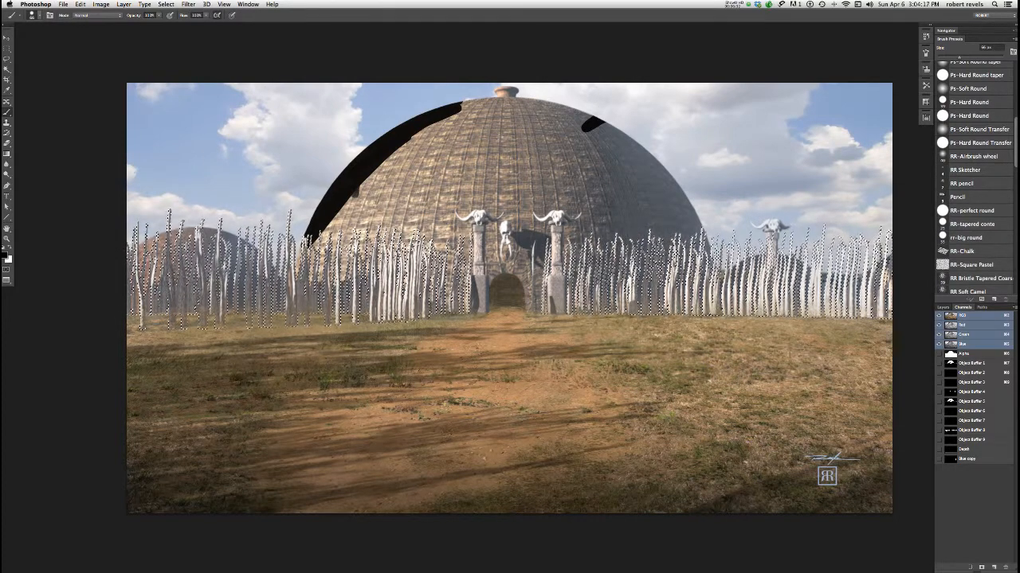
Step: Clear the fence selection and display the Alpha, Object Buffer 1 and Object Buffer 5 channels individually
{"action": "left_click", "coordinate": [964, 353]}
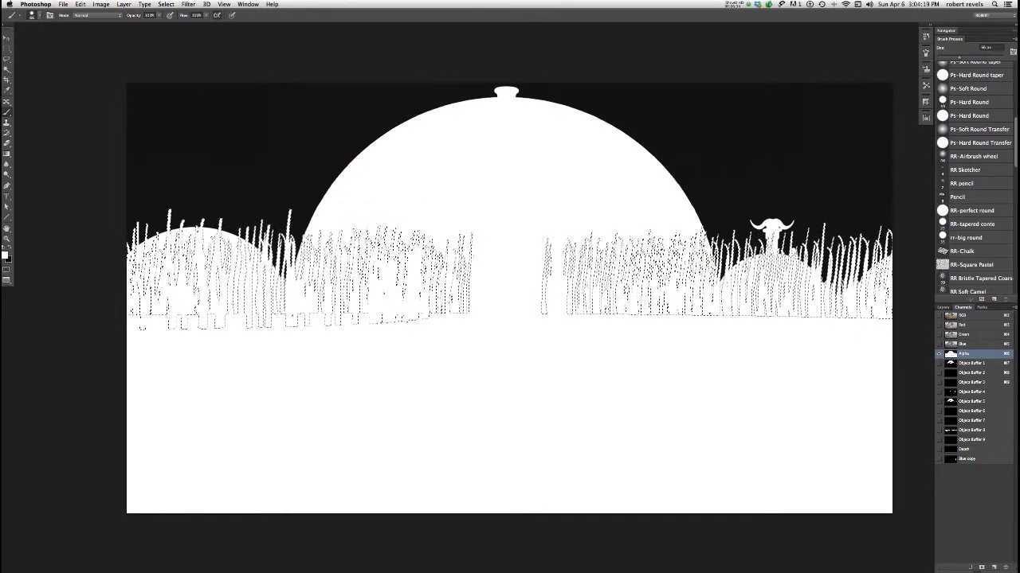
{"action": "key", "text": "super+d"}
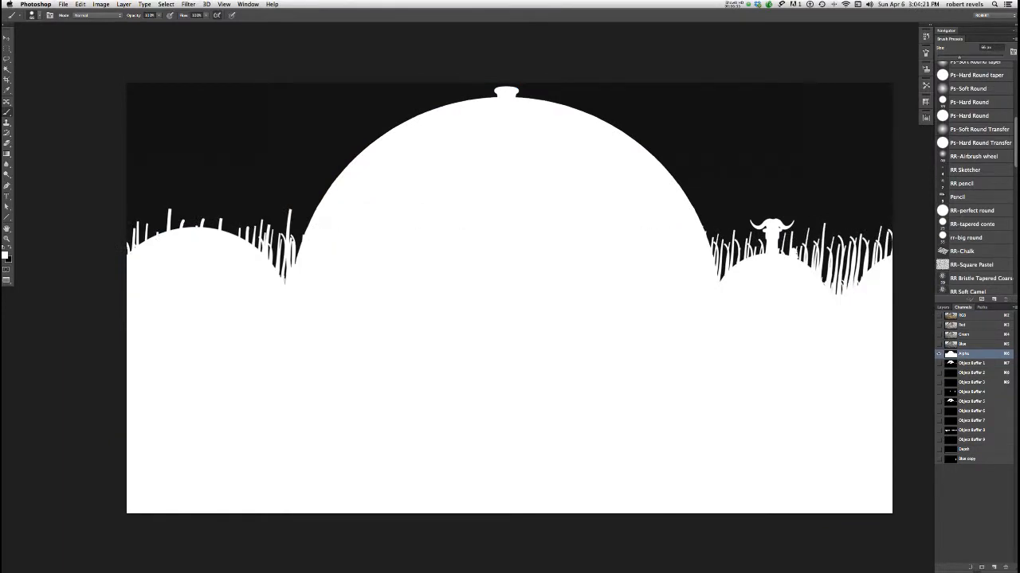
{"action": "key", "text": "super+7"}
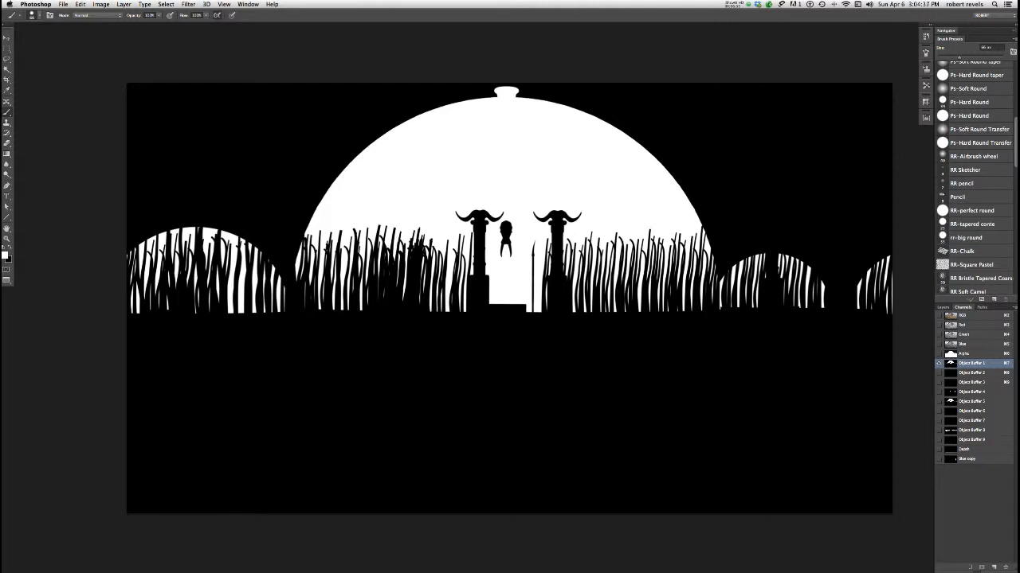
{"action": "left_click", "coordinate": [971, 402]}
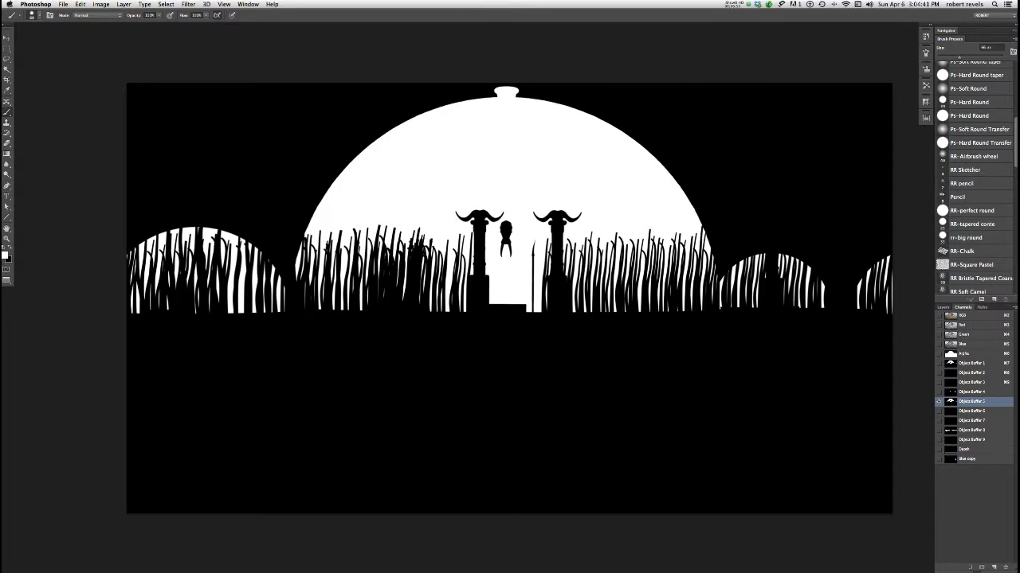
Step: Compare Object Buffer 4 with Object Buffer 5 by toggling its visibility, and hide Object Buffer 5 to view Object Buffer 4 alone
{"action": "left_click", "coordinate": [939, 392]}
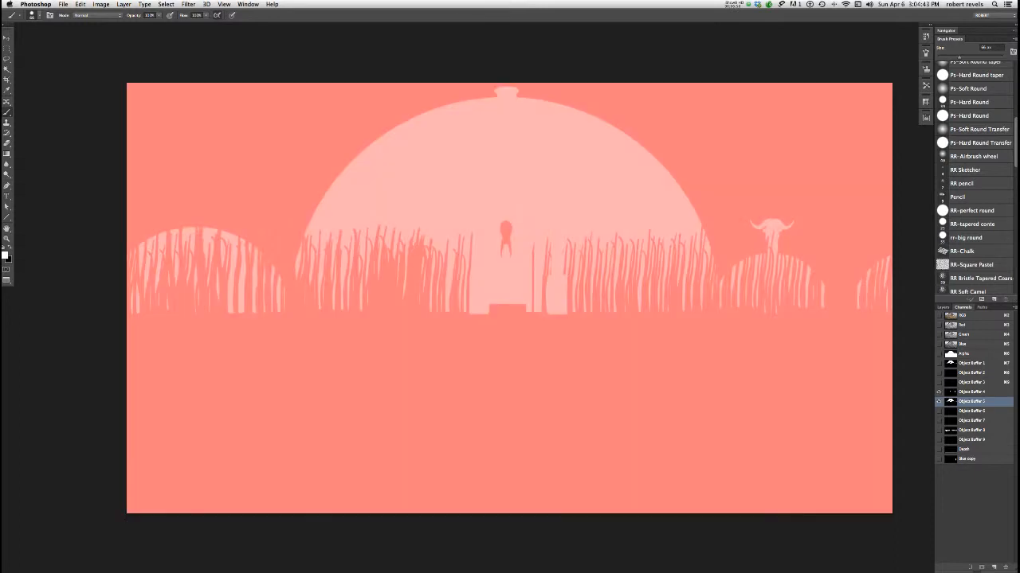
{"action": "left_click", "coordinate": [939, 392]}
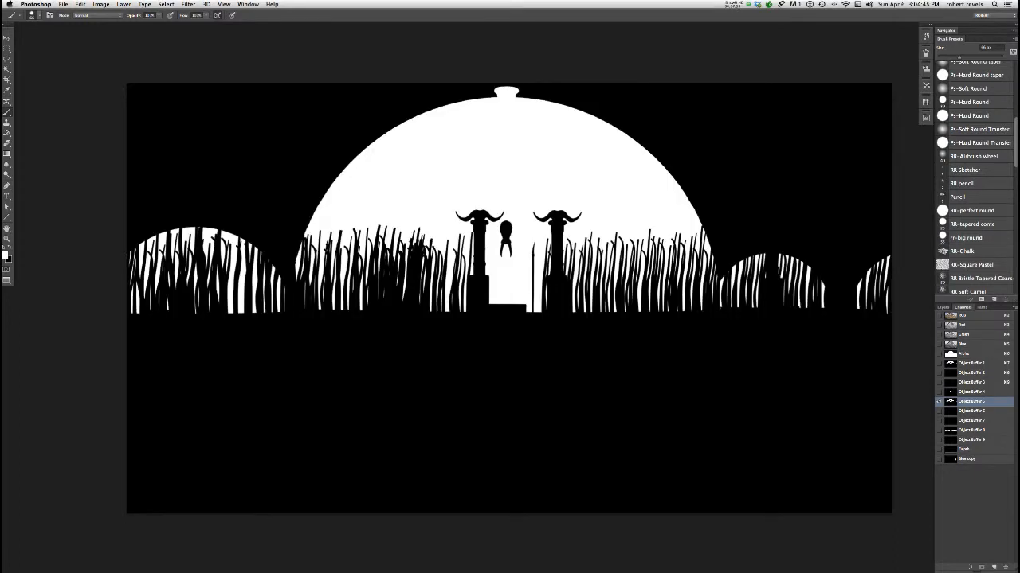
{"action": "left_click", "coordinate": [939, 392]}
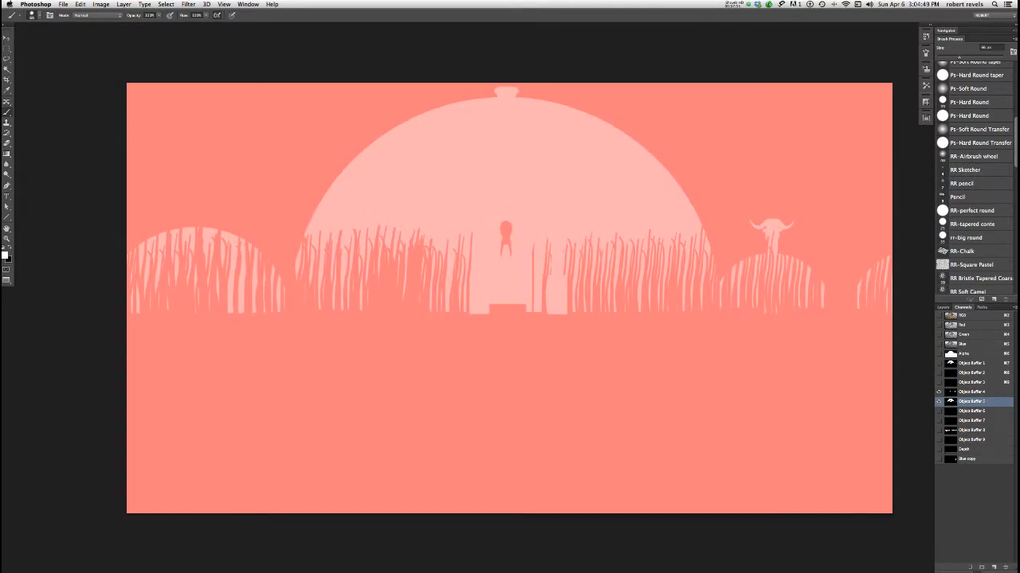
{"action": "left_click", "coordinate": [939, 392]}
{"action": "left_click", "coordinate": [939, 392]}
{"action": "left_click", "coordinate": [939, 401]}
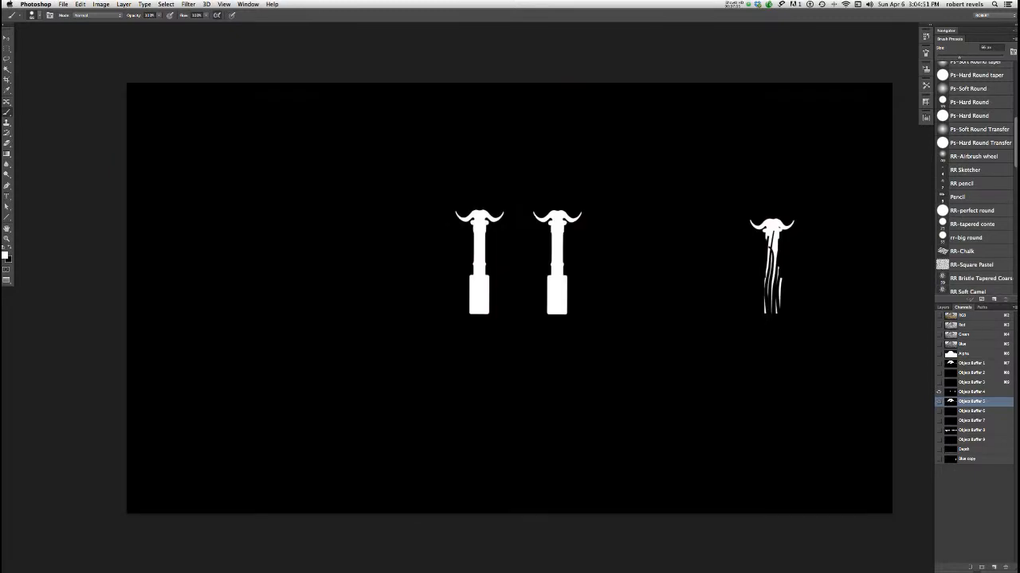